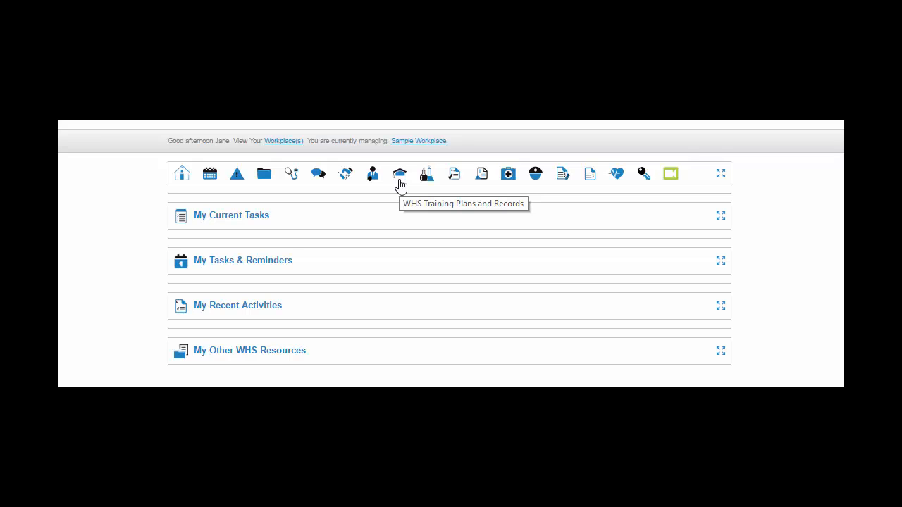
- Open the WHS Training Plans and Records module and read the notice about creating new training plans
left_click(399, 180)
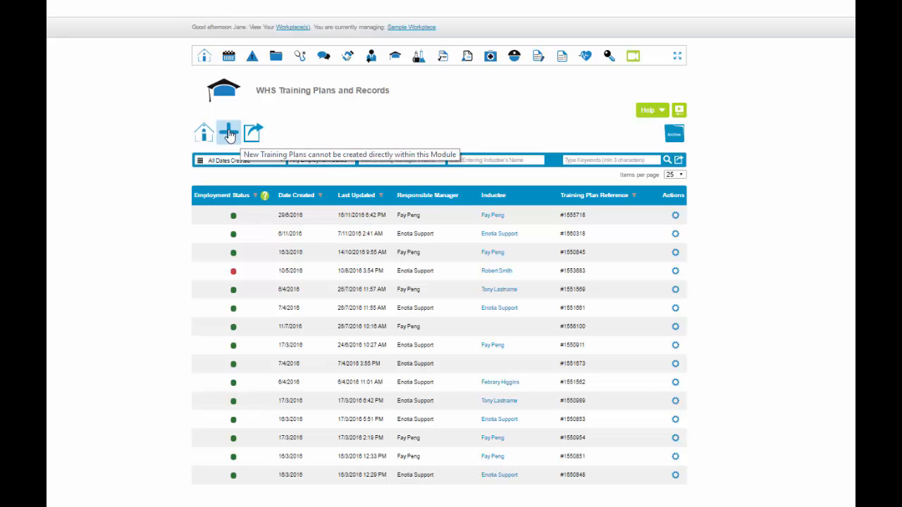
left_click(229, 134)
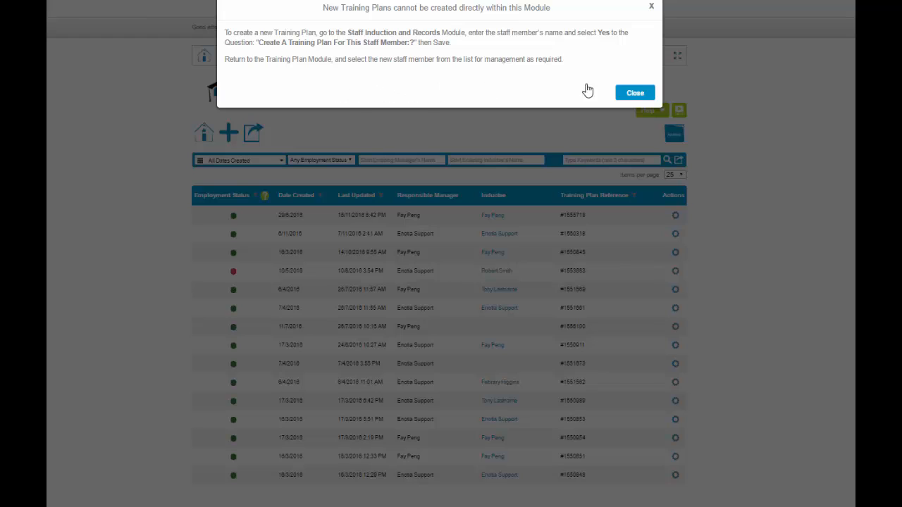
left_click(636, 94)
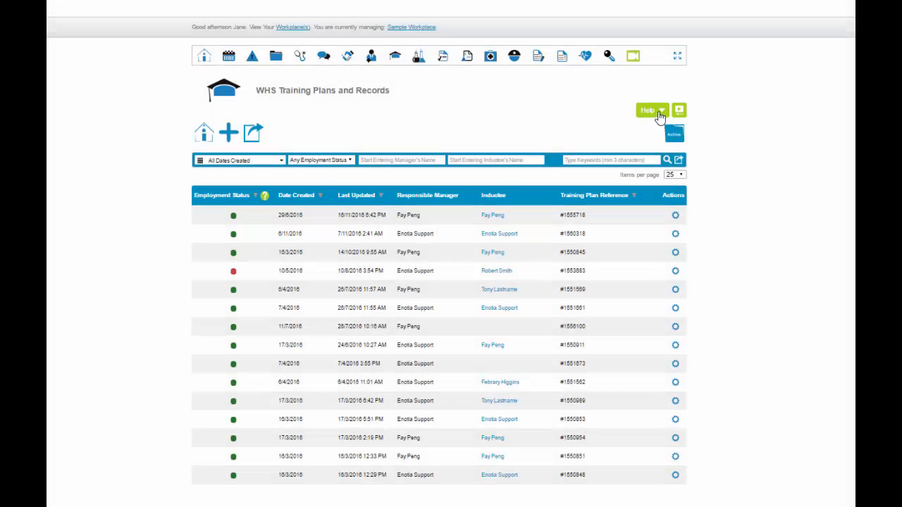
- Check the archived training plans from before March 15th, 2016 and the first record's actions, returning to the current records list
left_click(659, 112)
left_click(660, 115)
left_click(673, 136)
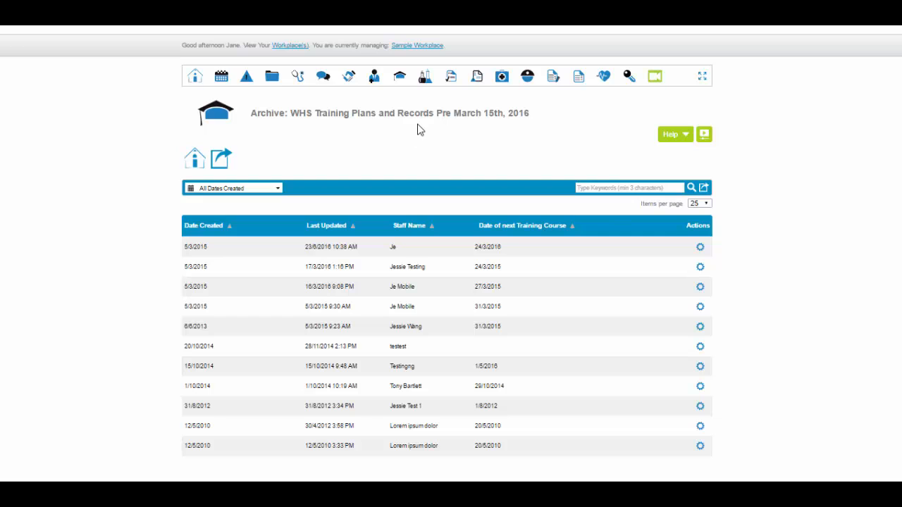
left_click(699, 247)
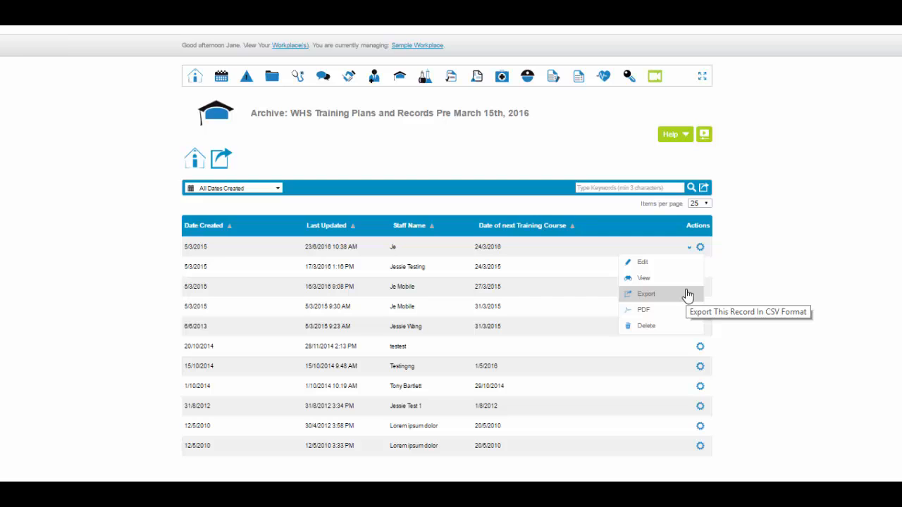
left_click(400, 77)
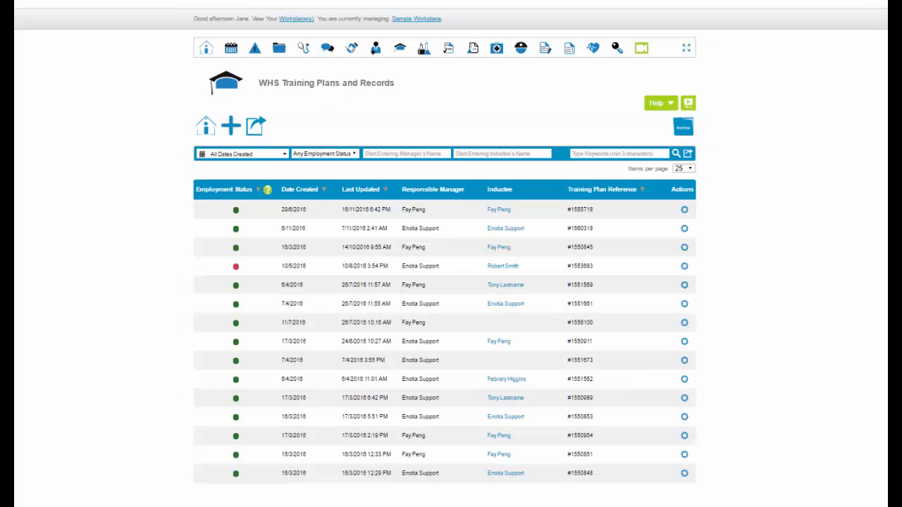
- Examine the date created, employment status, inductee and keyword filters above the training plan list
left_click(285, 160)
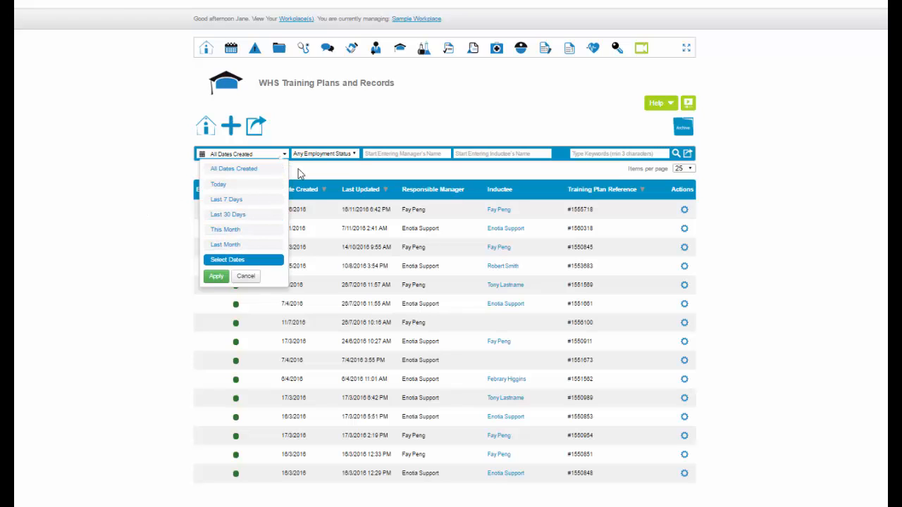
left_click(354, 153)
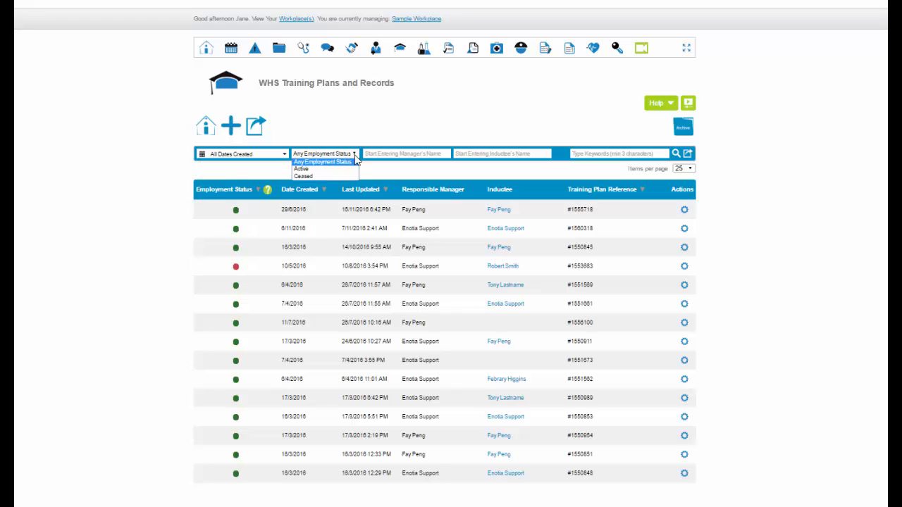
left_click(503, 153)
left_click(598, 153)
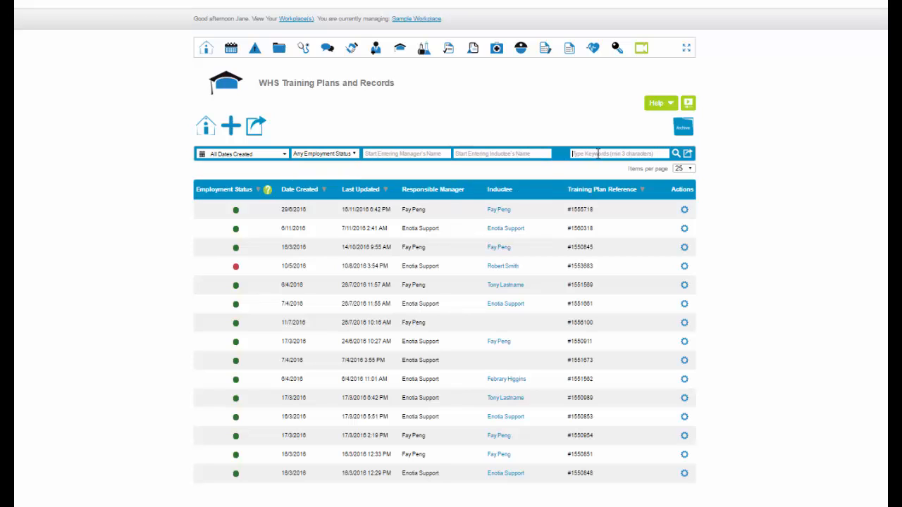
- Export the training plan list with all fields included, keeping Training Plan ID and Date Created selected
left_click(688, 154)
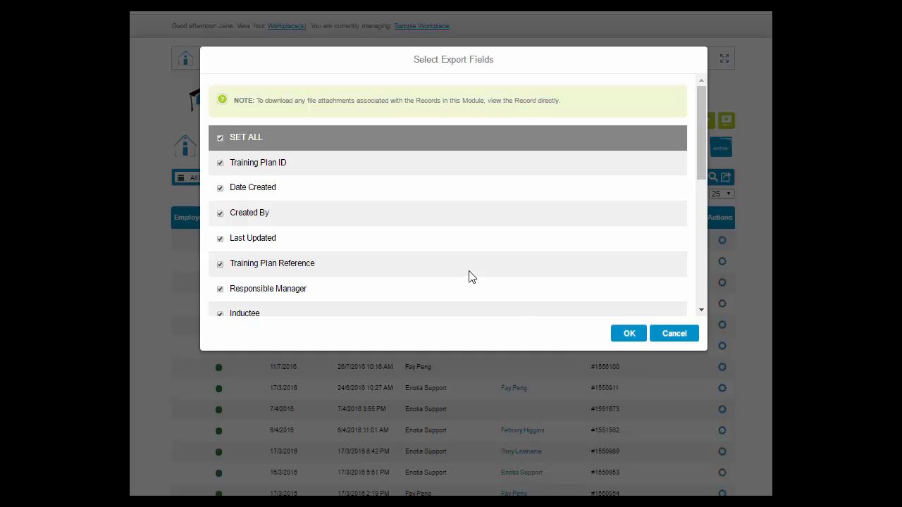
scroll(468, 275, "down", 2)
scroll(468, 275, "up", 1)
scroll(468, 275, "up", 1)
left_click(219, 165)
left_click(219, 188)
left_click(221, 163)
left_click(248, 184)
left_click(628, 333)
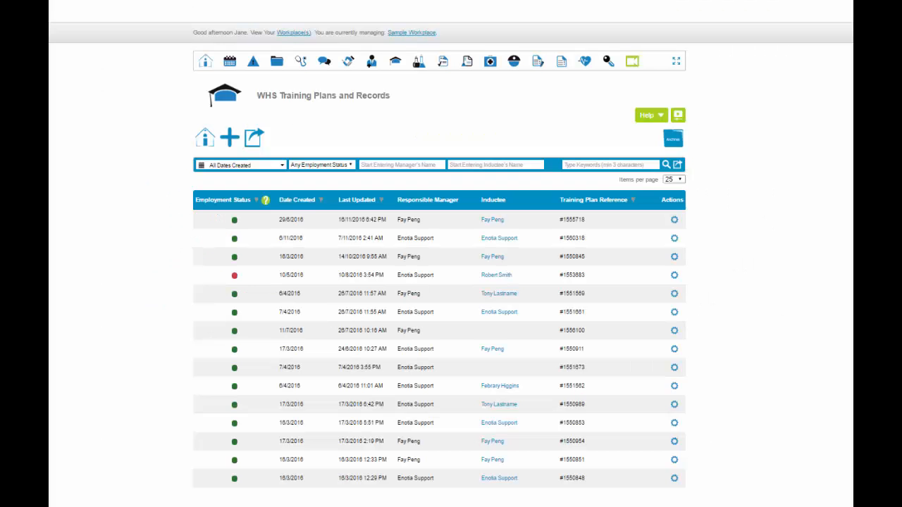
- Edit the first training plan record and choose a different manager as its new responsible manager
left_click(674, 220)
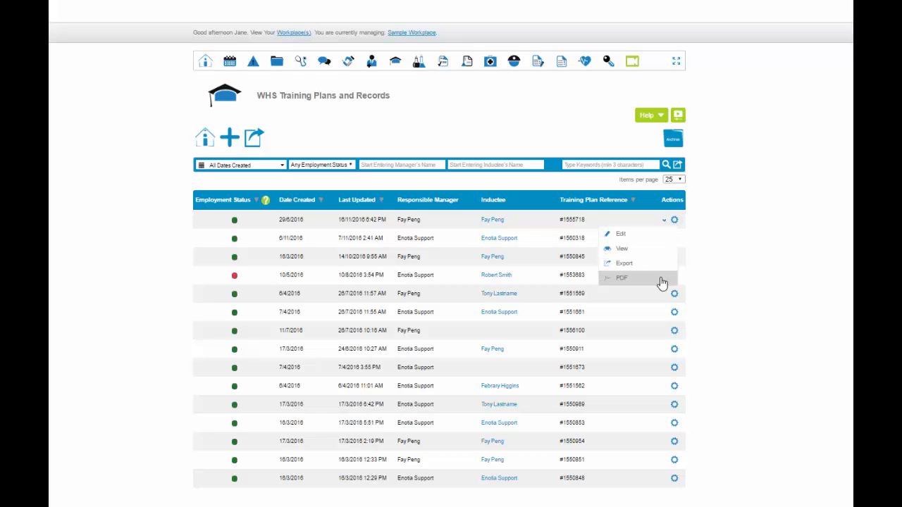
left_click(655, 238)
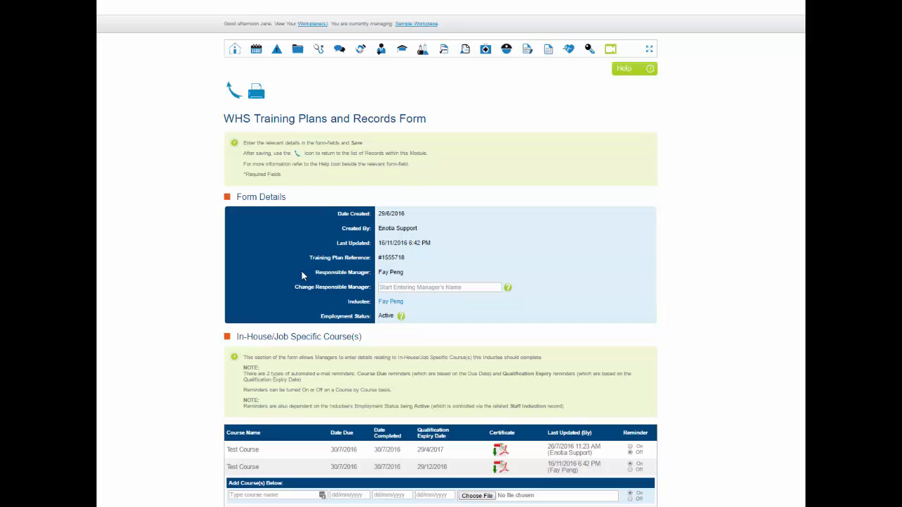
left_click(386, 285)
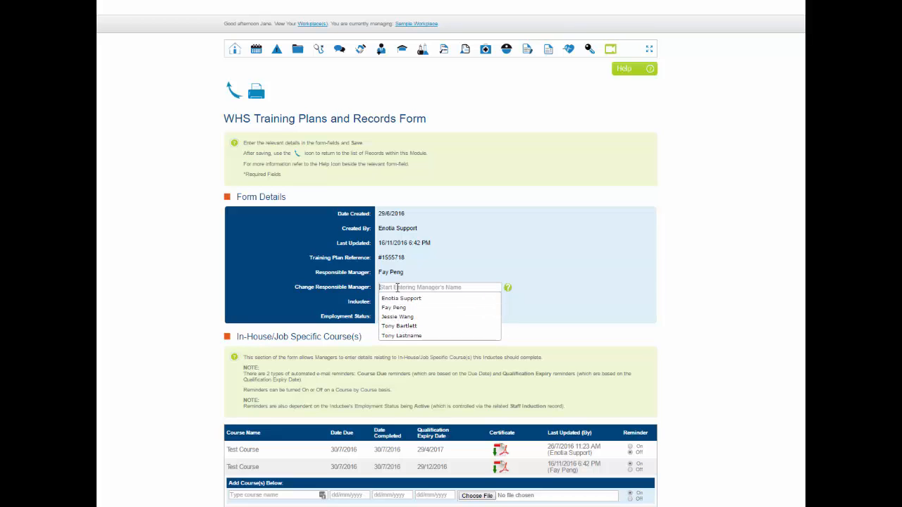
type("ton")
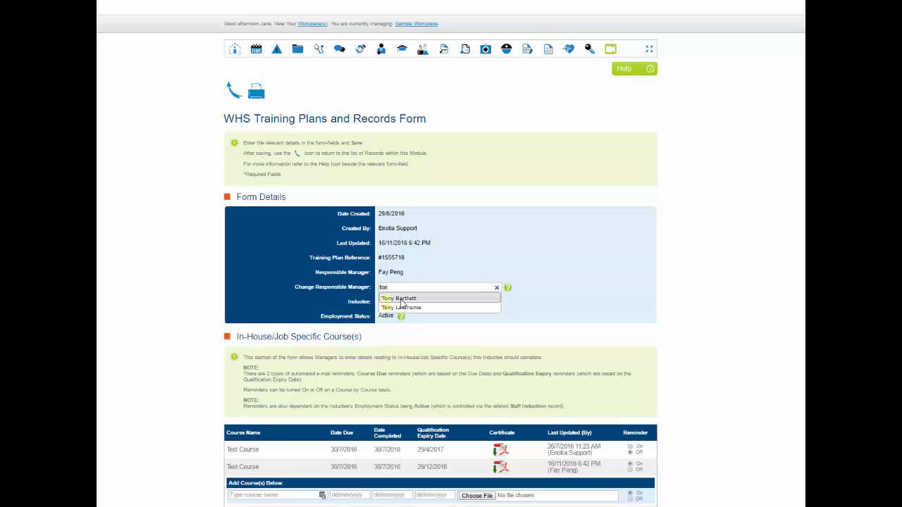
left_click(403, 299)
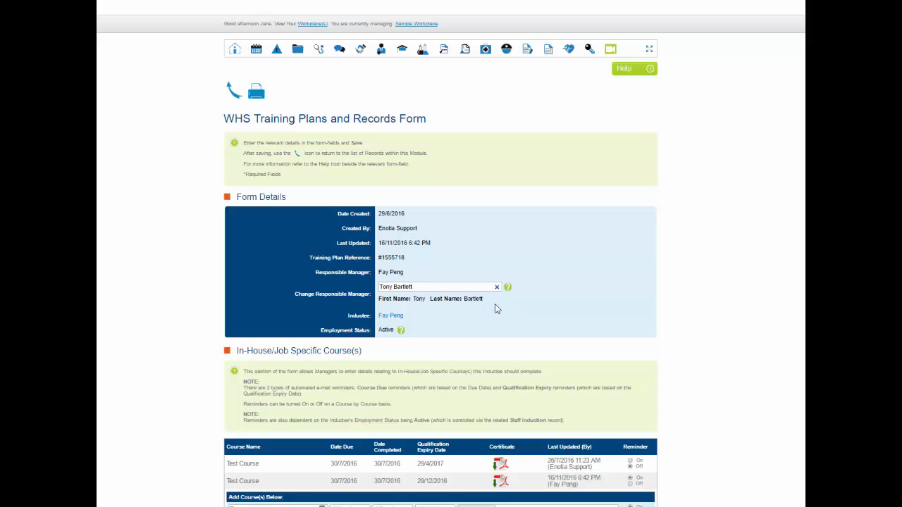
- Read the help note on the inductee's employment status and review the form's in-house, external and HEMLearning course sections
left_click(400, 331)
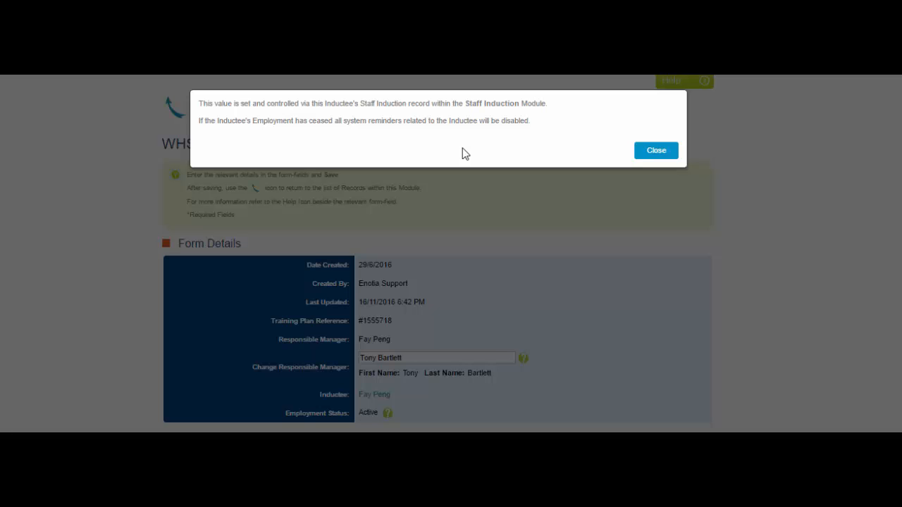
left_click(651, 160)
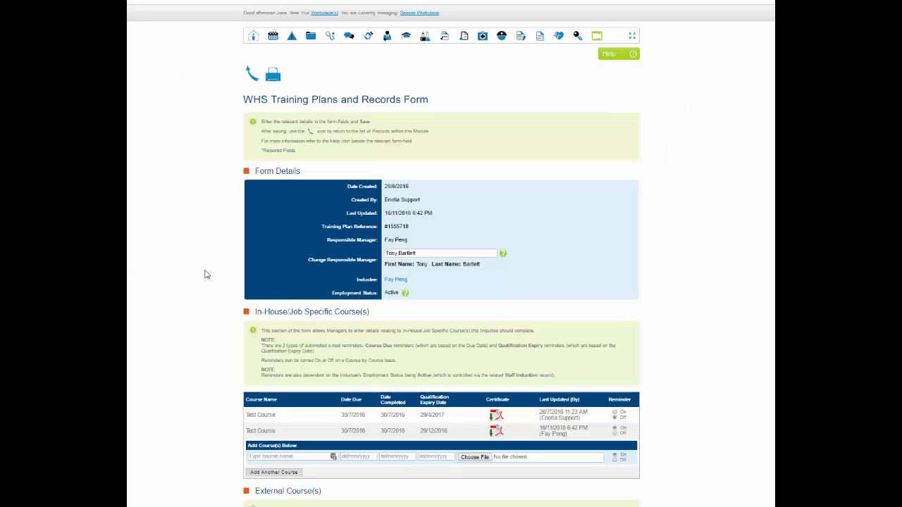
scroll(207, 274, "down", 4)
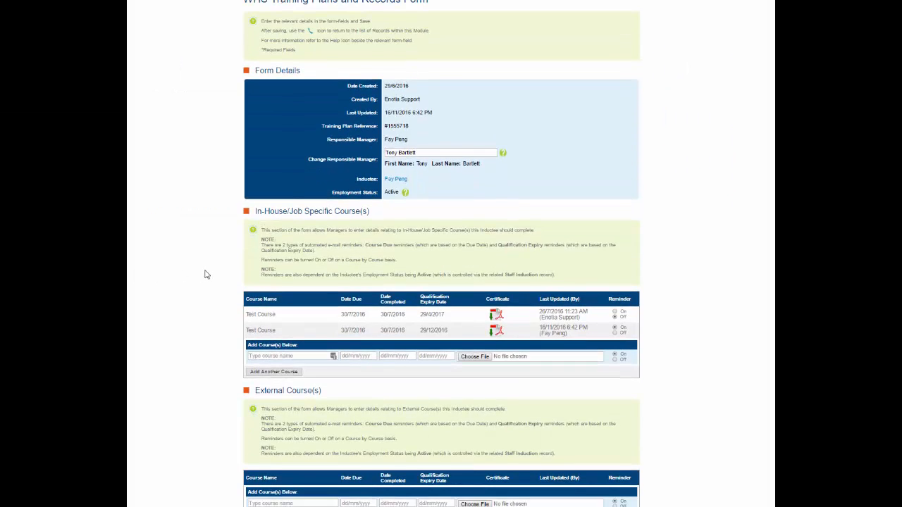
scroll(206, 274, "down", 1)
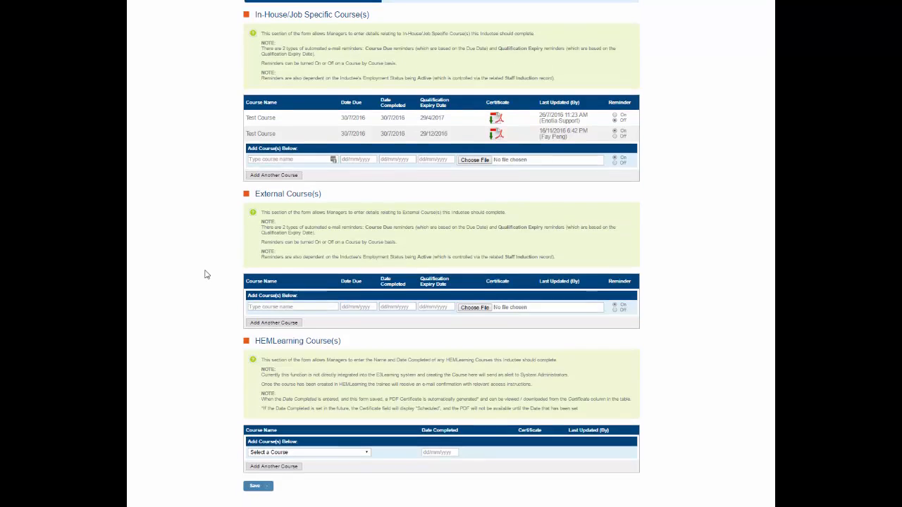
scroll(207, 274, "up", 2)
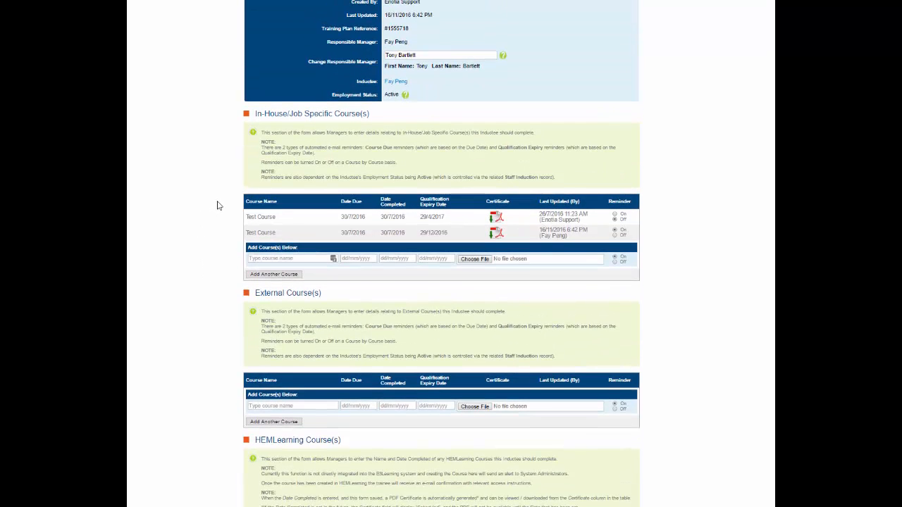
scroll(231, 329, "down", 1)
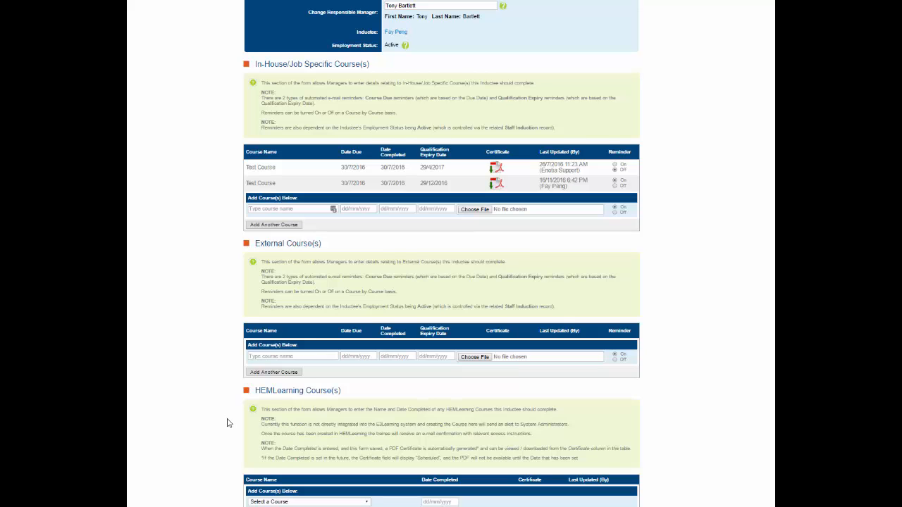
scroll(227, 422, "up", 1)
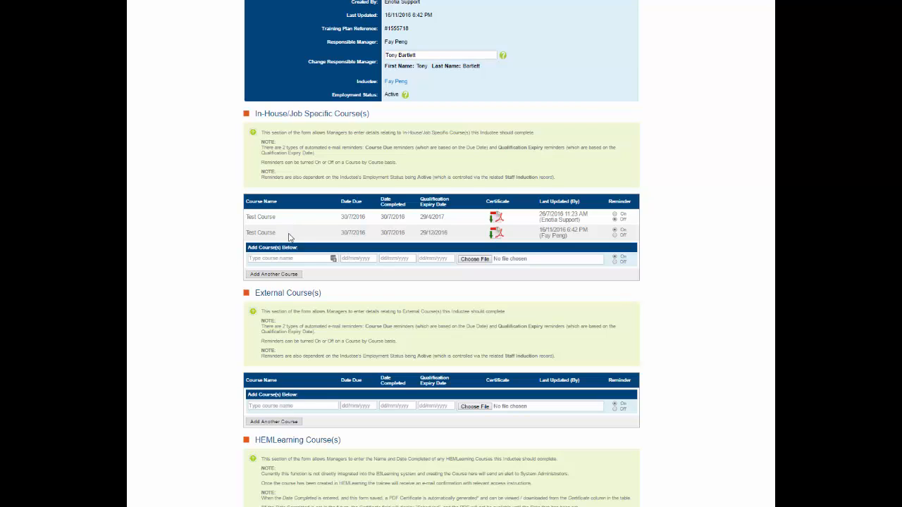
- Enter "course" as the name of a new in-house/job specific course
left_click(273, 258)
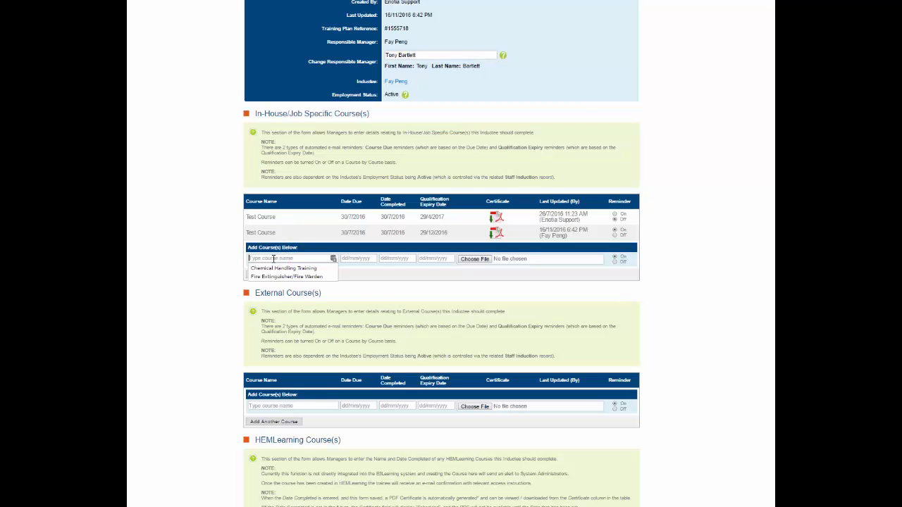
type("cou")
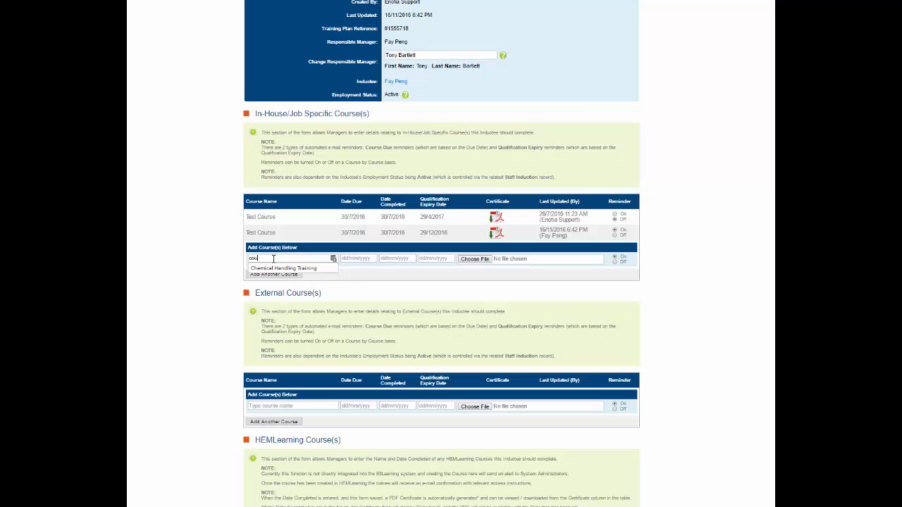
type("rse")
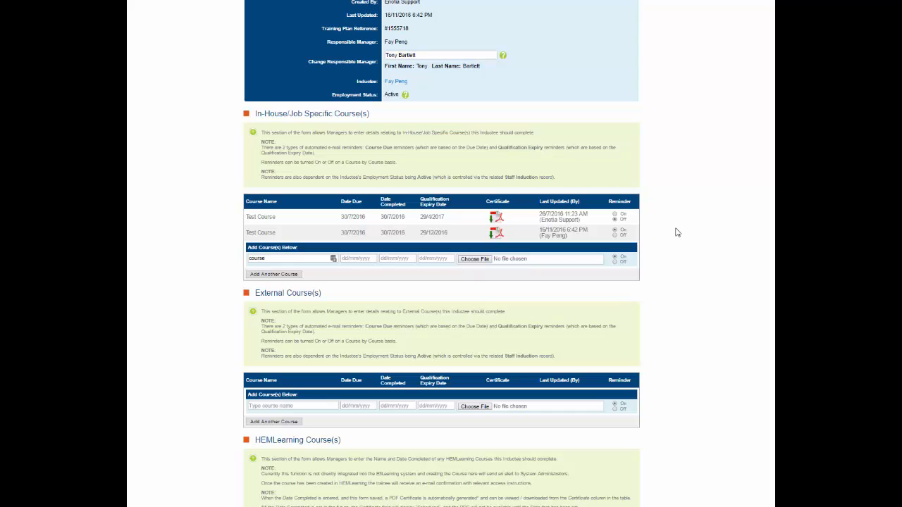
- Add Office Ergonomics as a HEMLearning course with another blank course row below it, and save the form
scroll(676, 232, "down", 3)
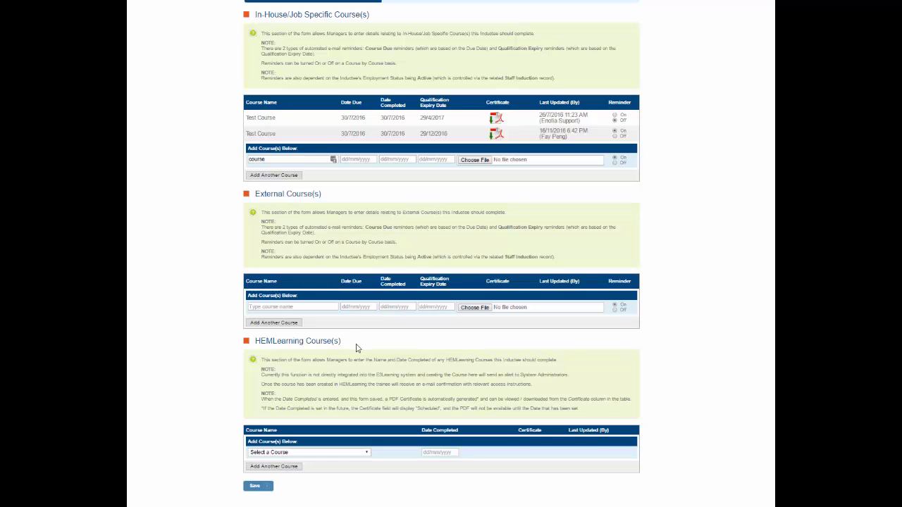
left_click(367, 455)
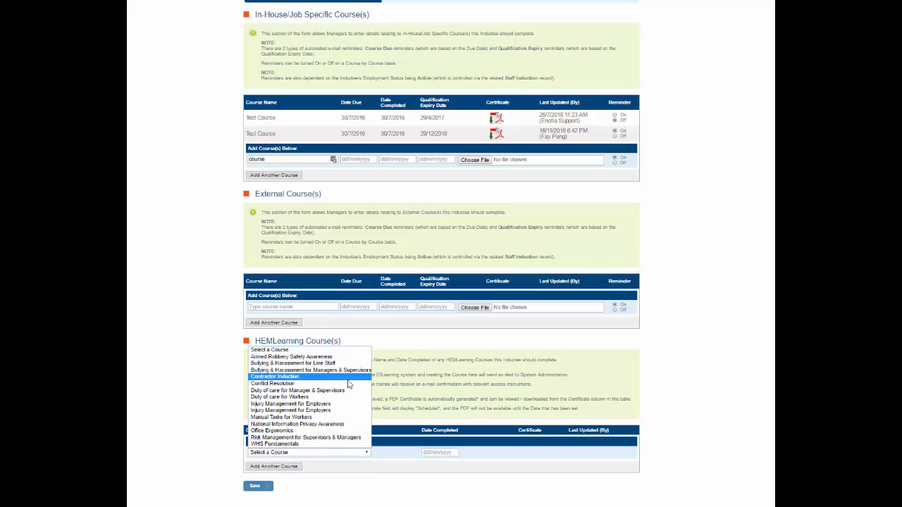
left_click(340, 433)
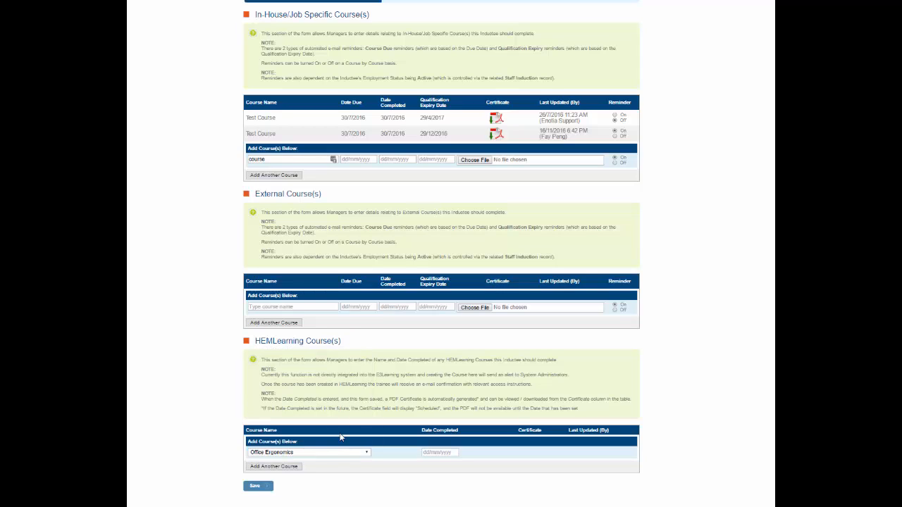
left_click(298, 469)
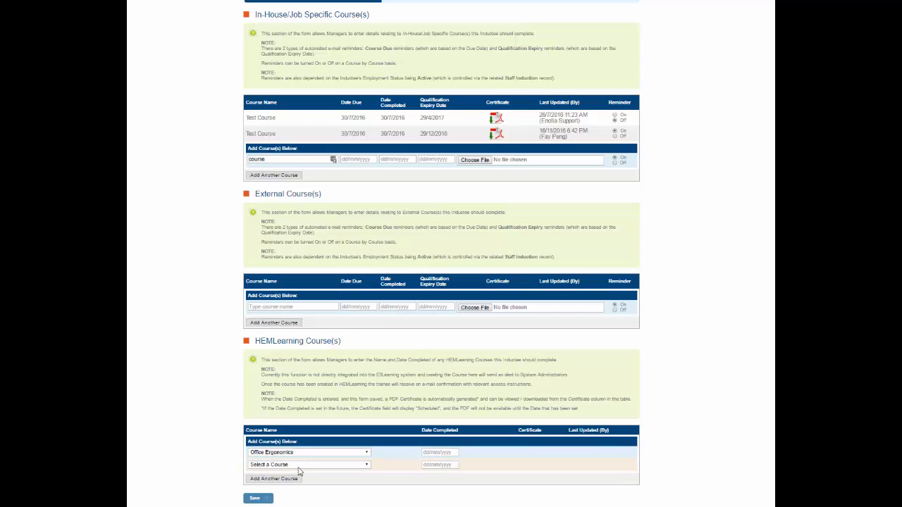
left_click(255, 498)
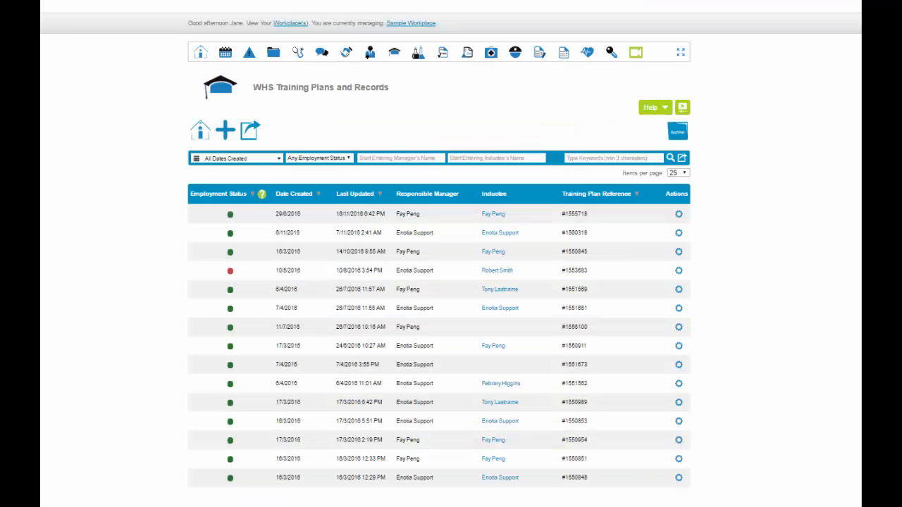
- Show the available actions for the first training plan record in the list
left_click(677, 216)
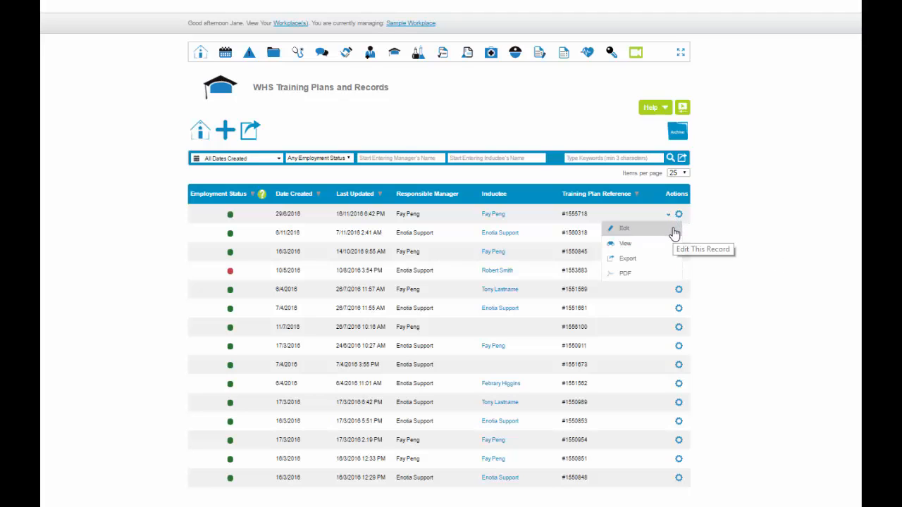